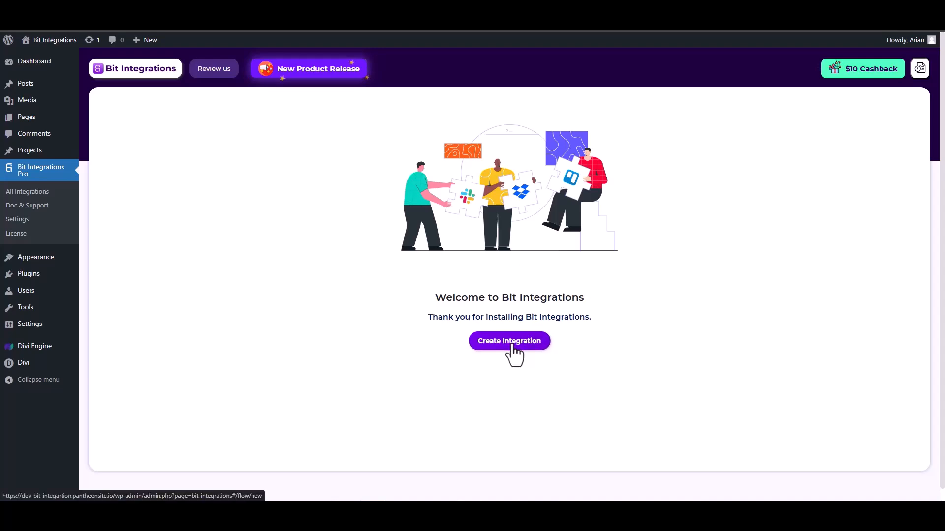
# Start a new integration with Divi Form by Divi Engine as the trigger, listening for a submission.
pyautogui.click(426, 132)
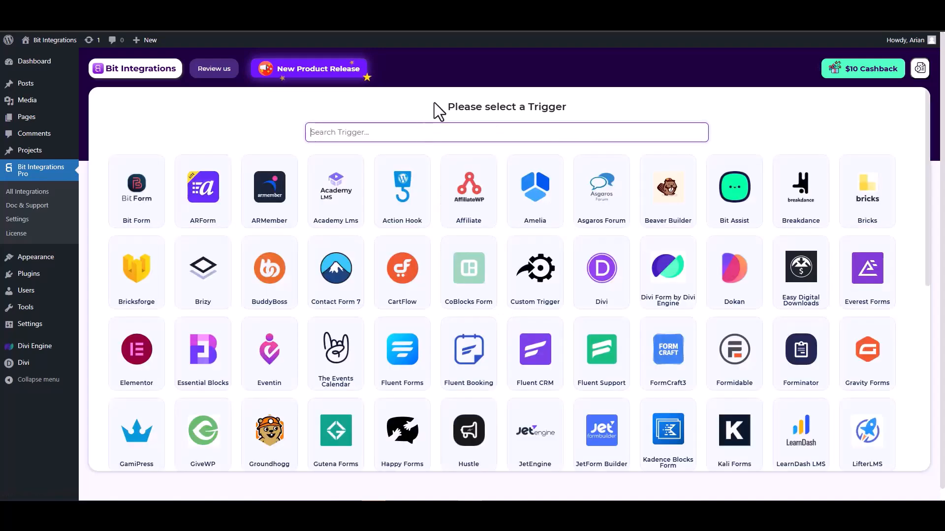
pyautogui.write('divi')
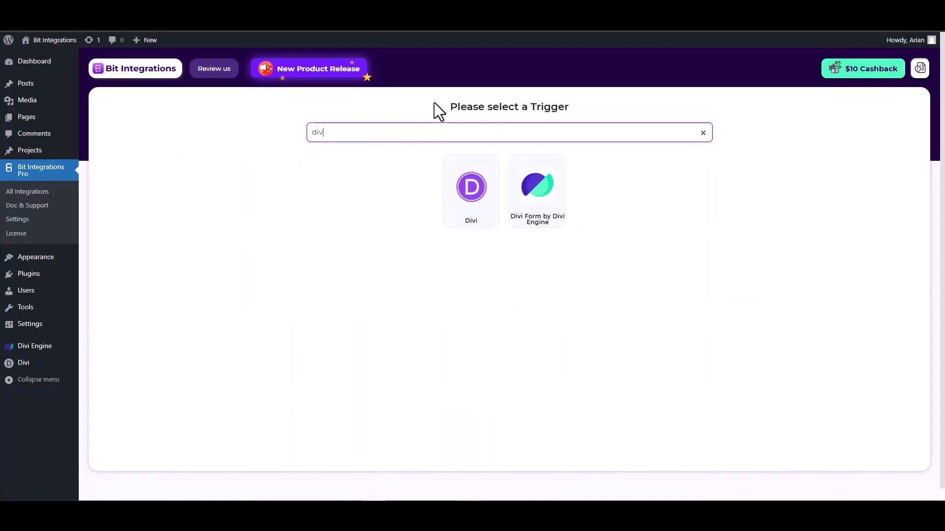
pyautogui.click(539, 211)
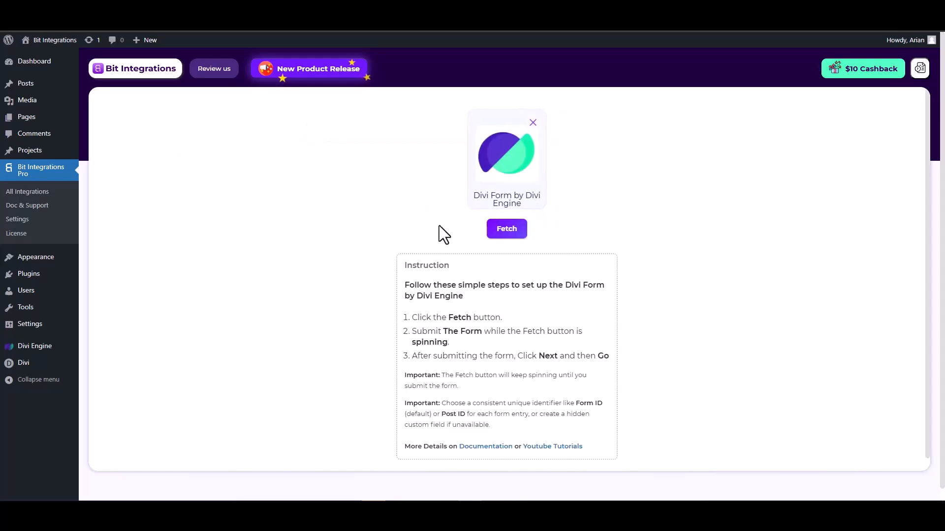
pyautogui.click(506, 231)
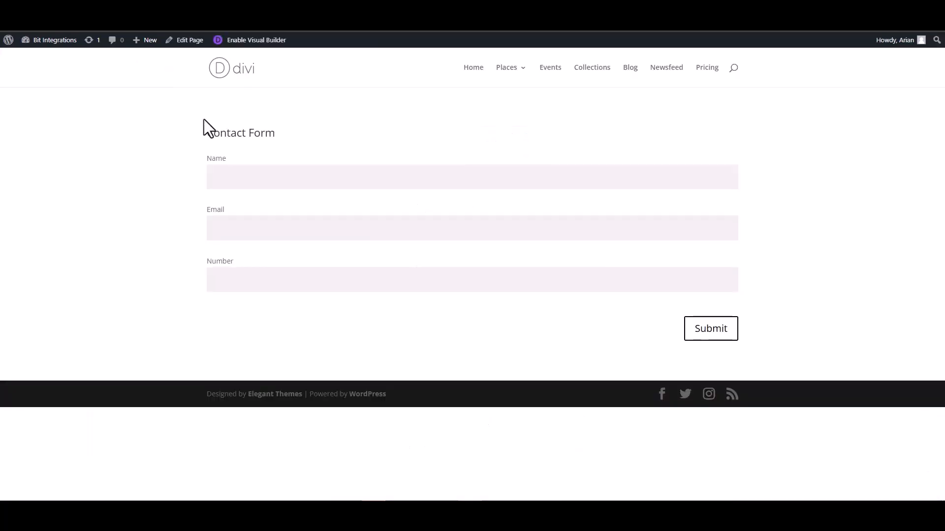
# Submit the Divi contact form with name 'test' and an e-mail, then return to Bit Integrations.
pyautogui.click(267, 179)
pyautogui.write('test')
pyautogui.click(710, 232)
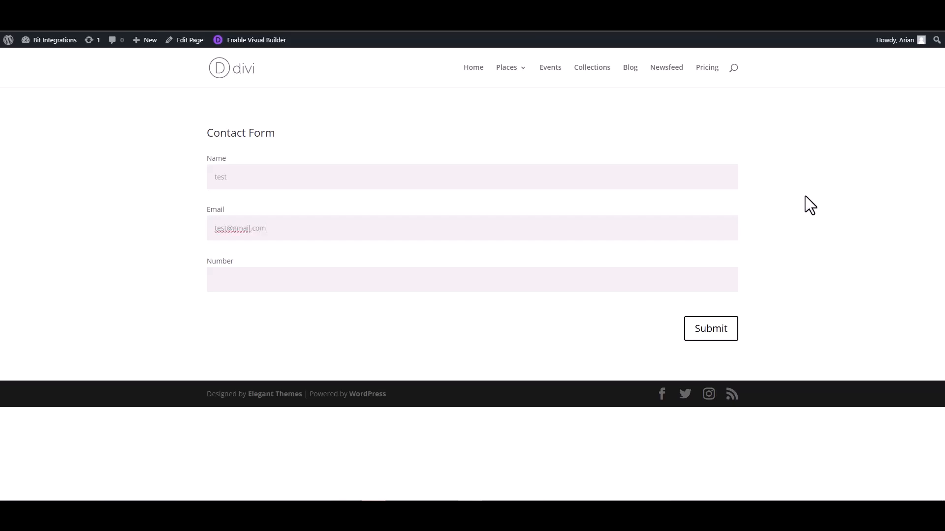
pyautogui.click(689, 277)
pyautogui.click(708, 332)
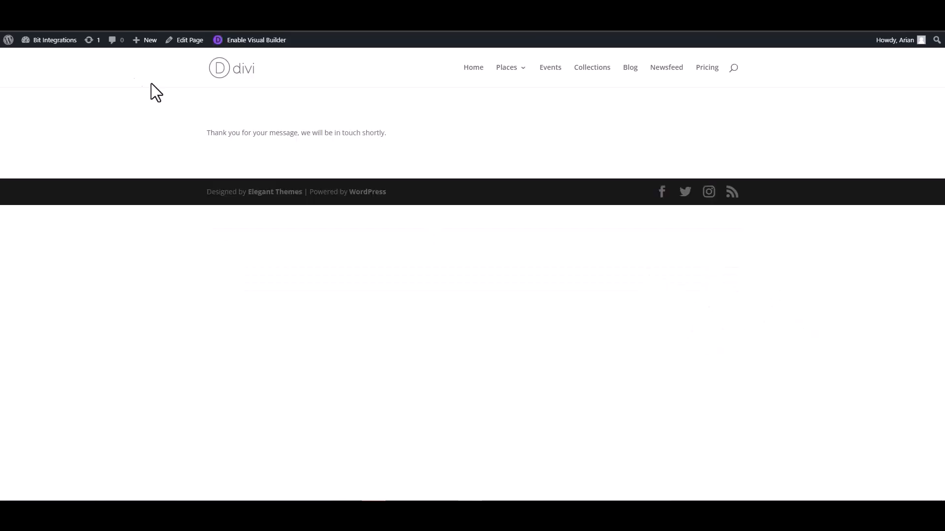
pyautogui.click(52, 31)
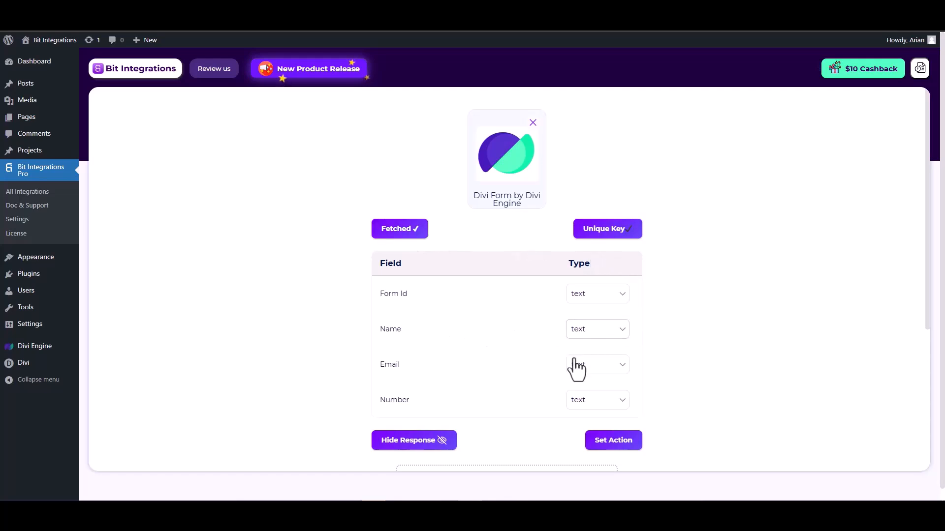
# Set the Email field's type to email and the Number field's type to number.
pyautogui.scroll(-1, 575, 362)
pyautogui.click(596, 316)
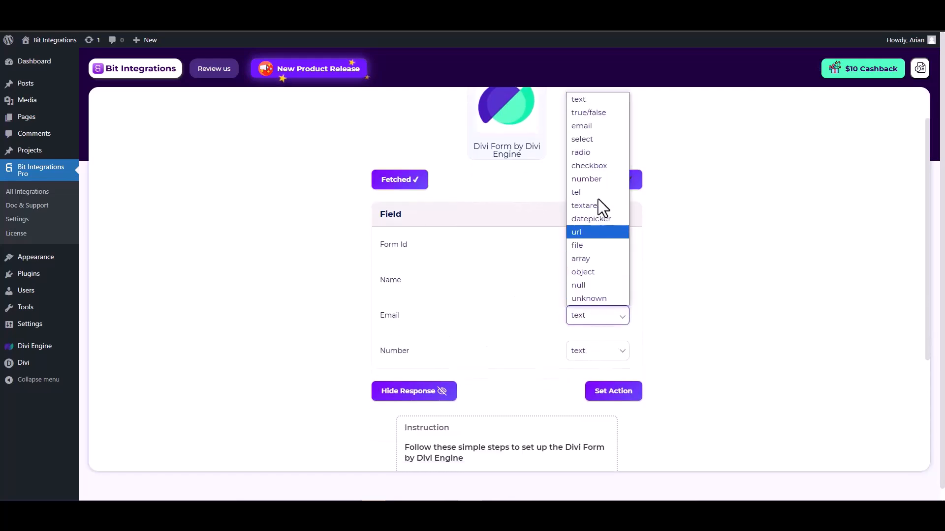
pyautogui.click(586, 129)
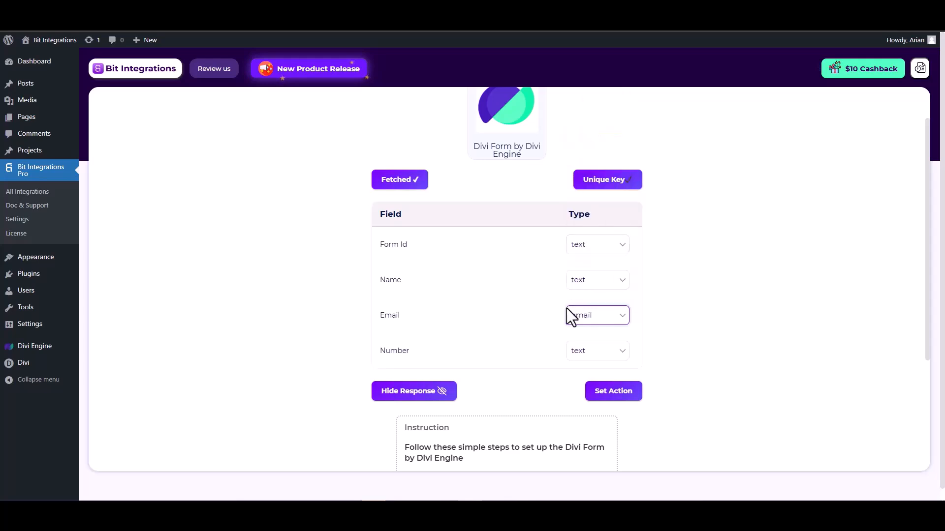
pyautogui.click(588, 353)
pyautogui.click(590, 216)
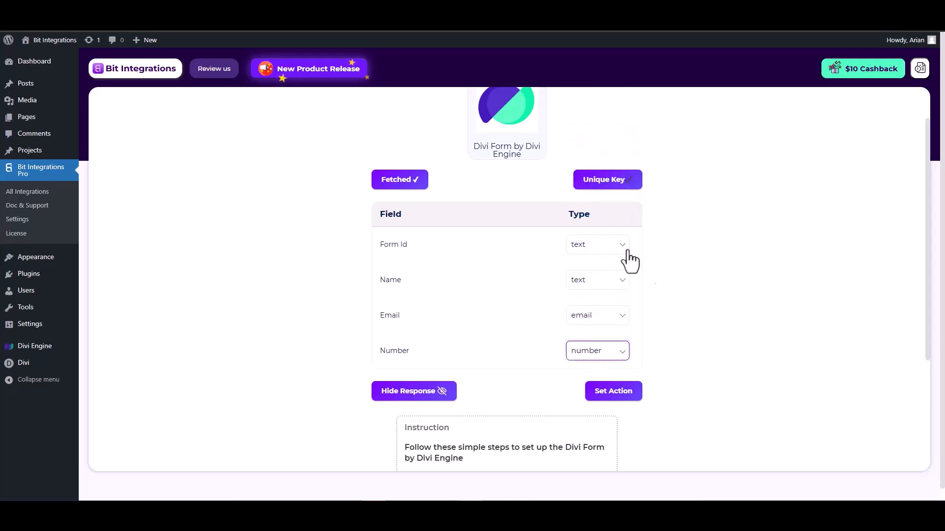
pyautogui.click(614, 389)
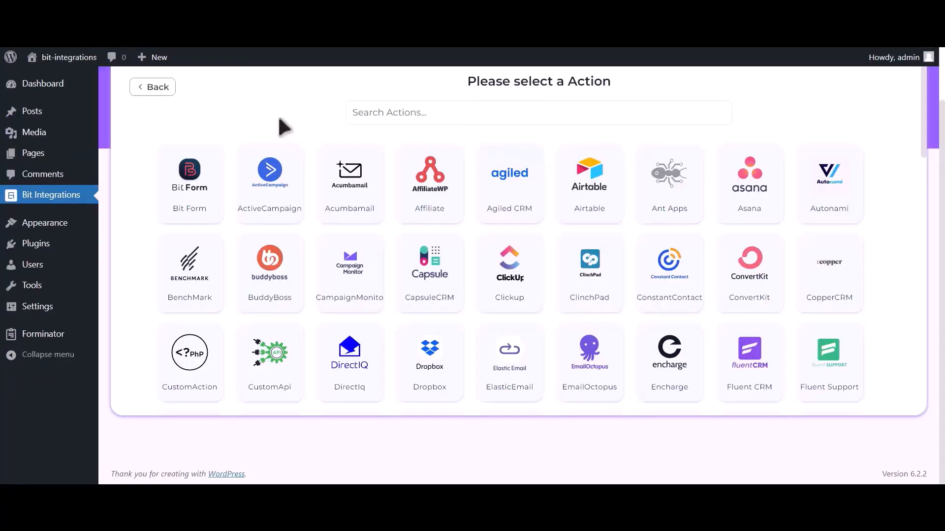
# Choose Hubspot as the action and review its note on generating an access token.
pyautogui.click(398, 115)
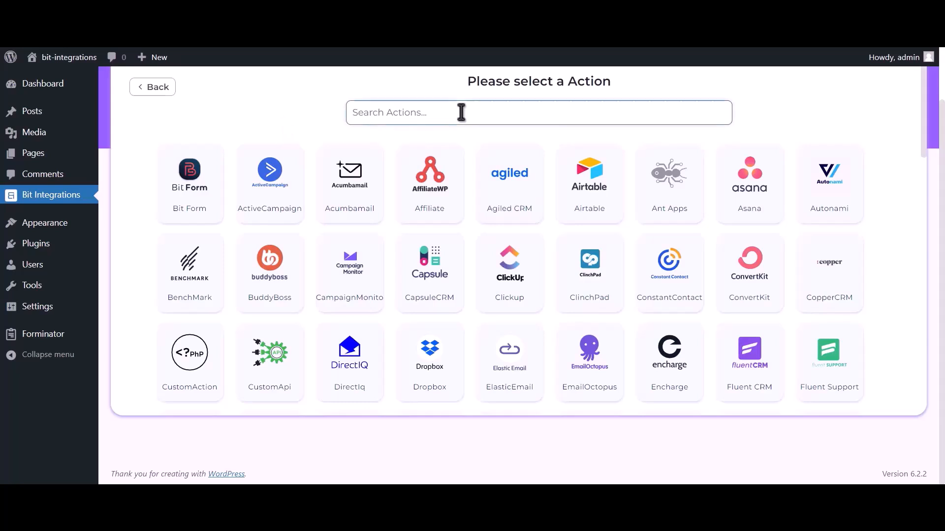
pyautogui.write('hubspot')
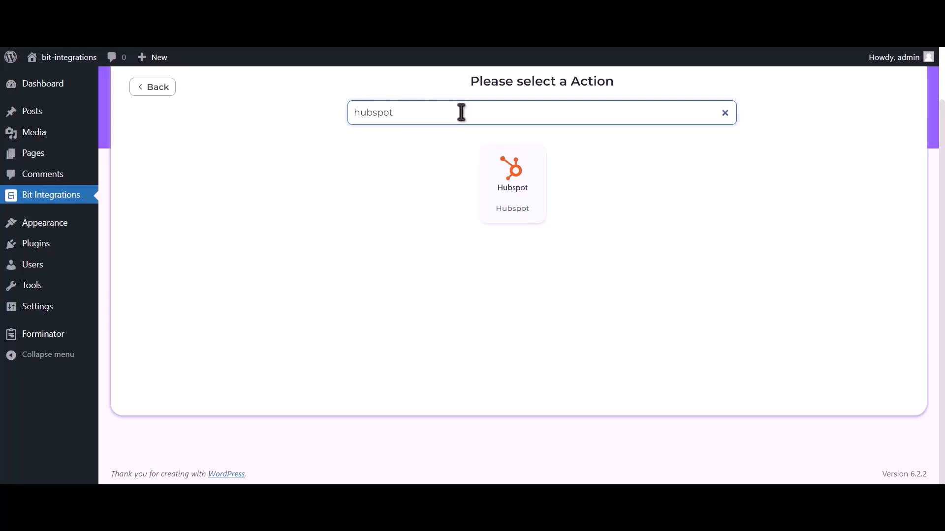
pyautogui.click(518, 199)
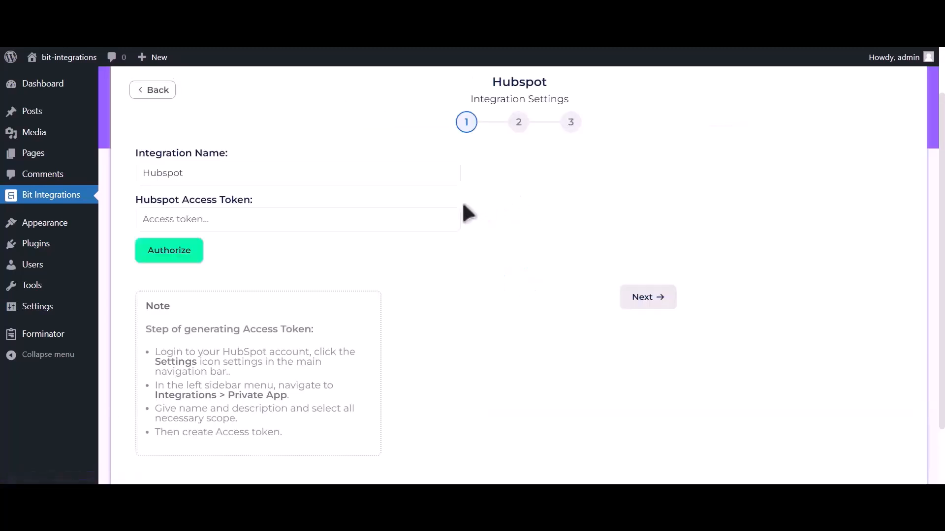
pyautogui.moveTo(165, 329); pyautogui.dragTo(316, 450)
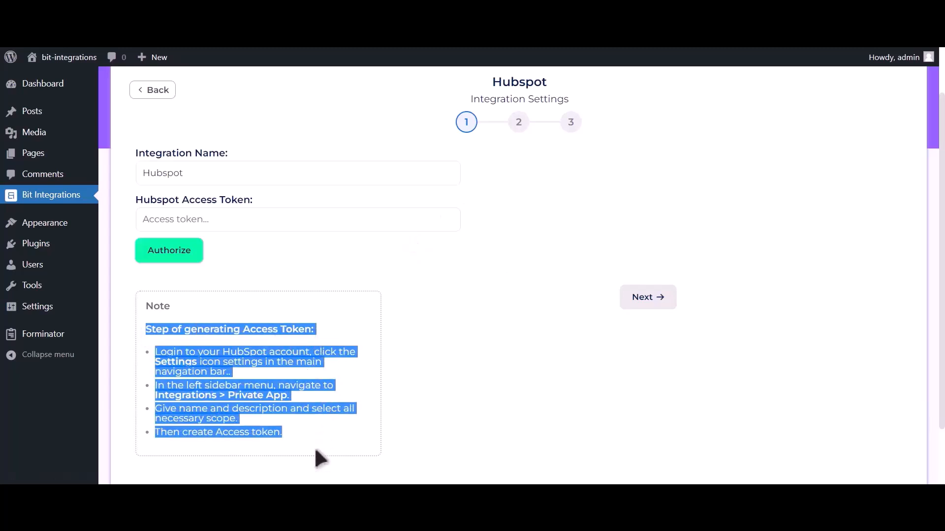
pyautogui.click(319, 330)
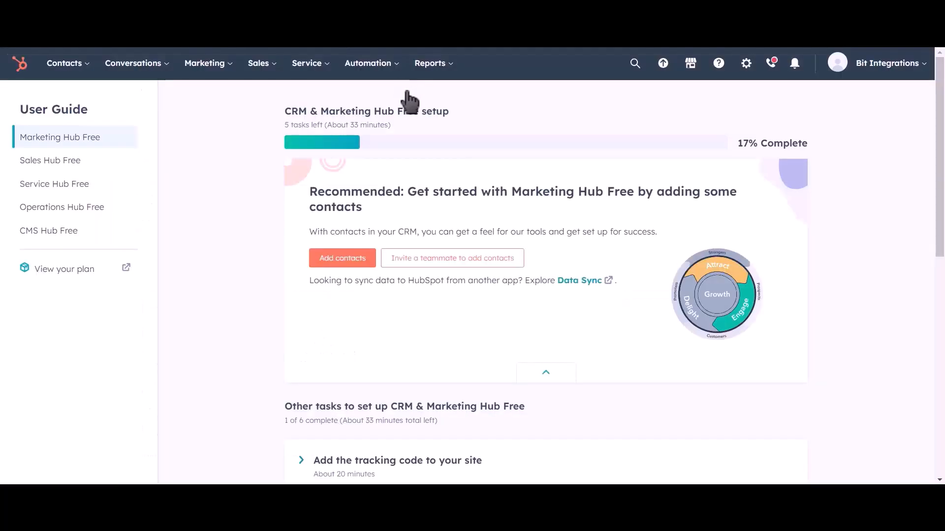
# Go to HubSpot Settings > Integrations > Private Apps and begin creating a private app.
pyautogui.click(746, 74)
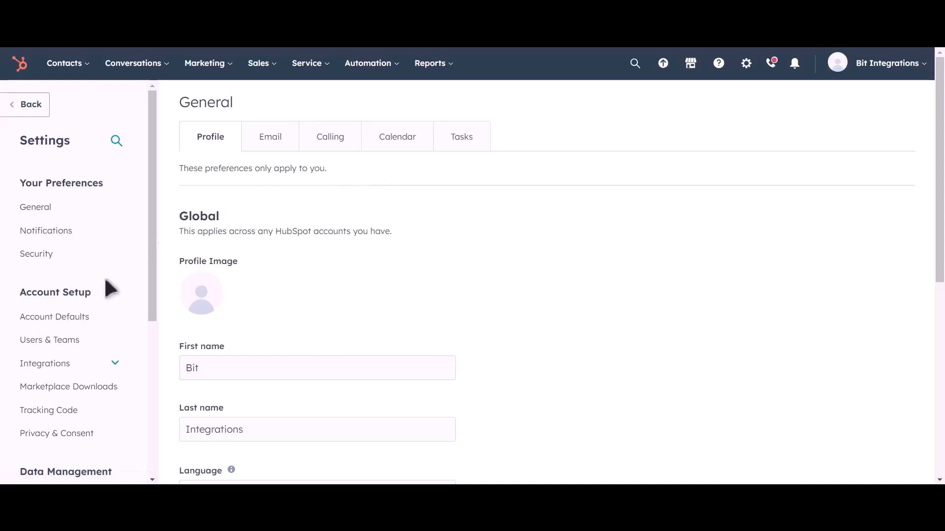
pyautogui.click(84, 364)
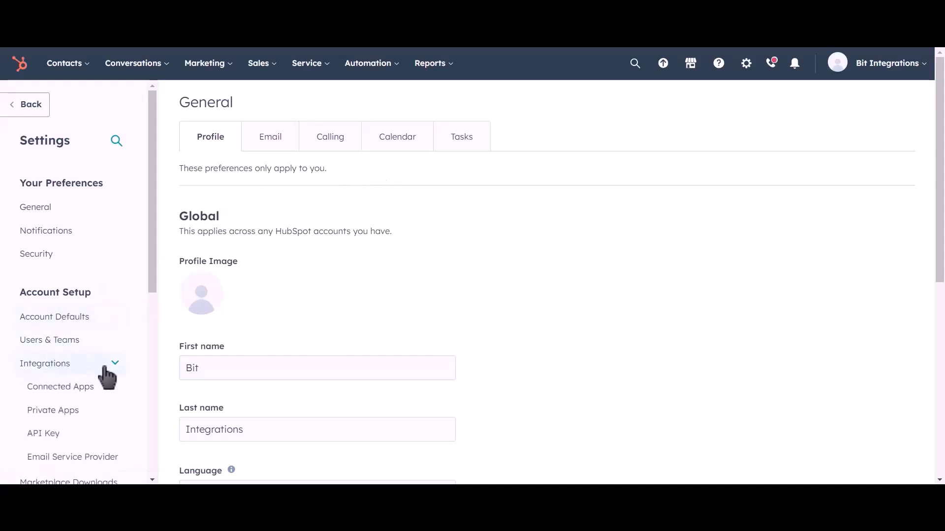
pyautogui.click(97, 417)
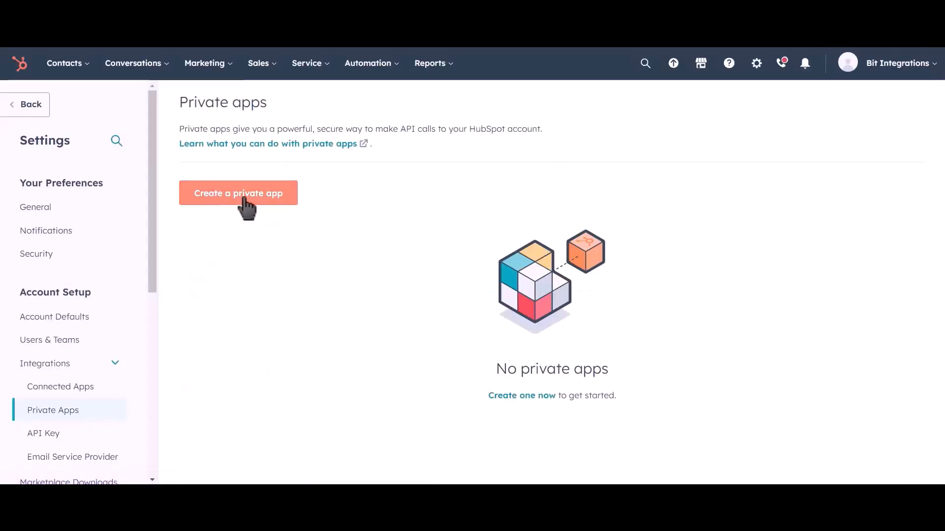
pyautogui.click(258, 202)
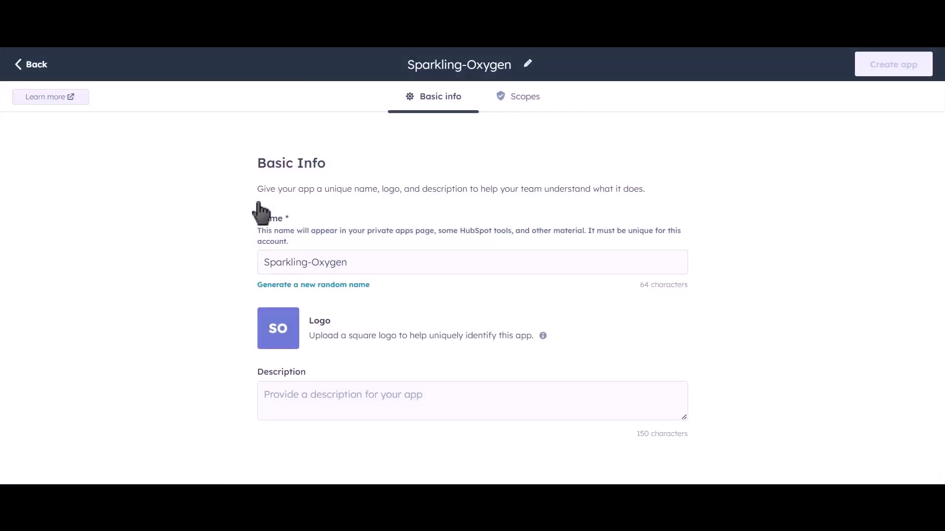
# Rename the private app to 'Bit Integrations' and switch to its Scopes.
pyautogui.moveTo(367, 262); pyautogui.dragTo(250, 263)
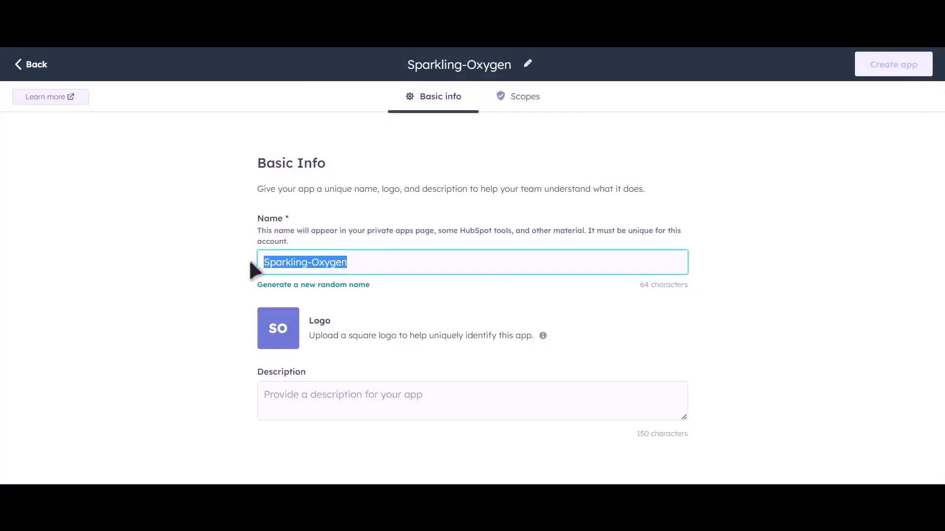
pyautogui.write('Bit Int')
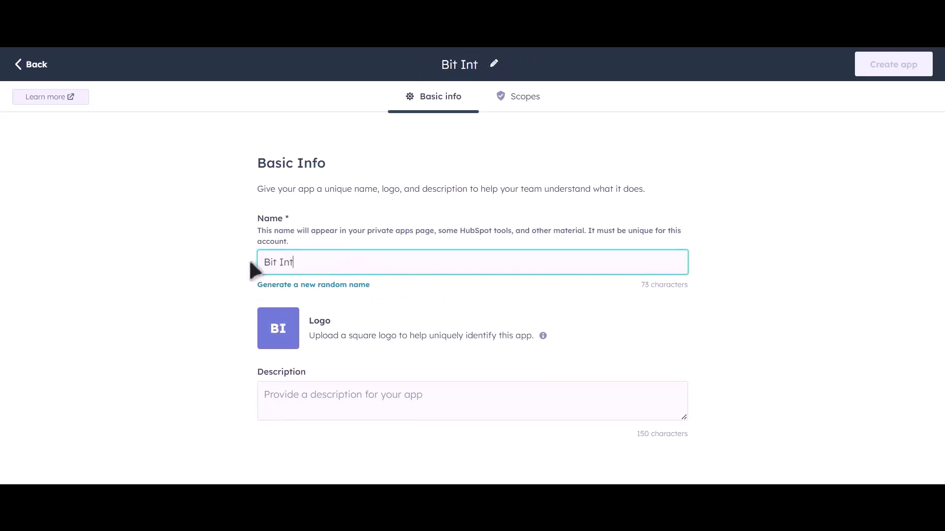
pyautogui.write('egrations')
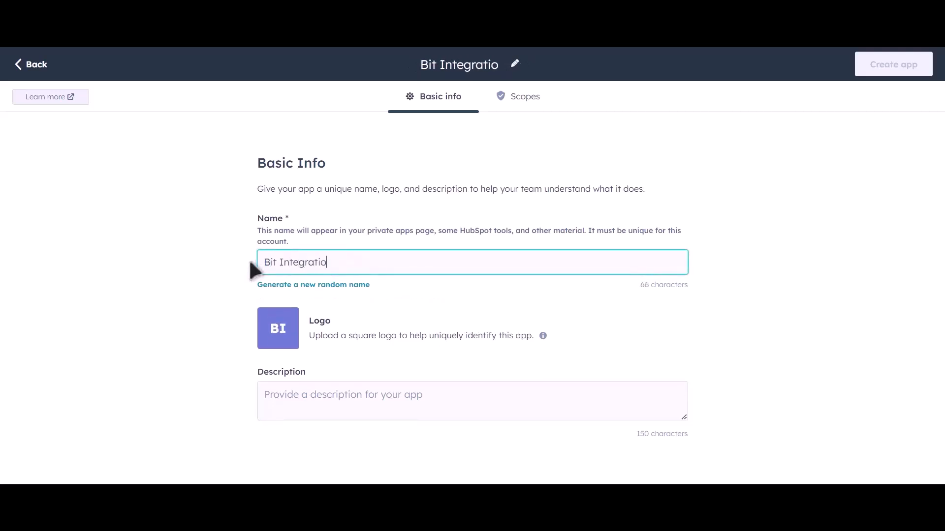
pyautogui.click(529, 101)
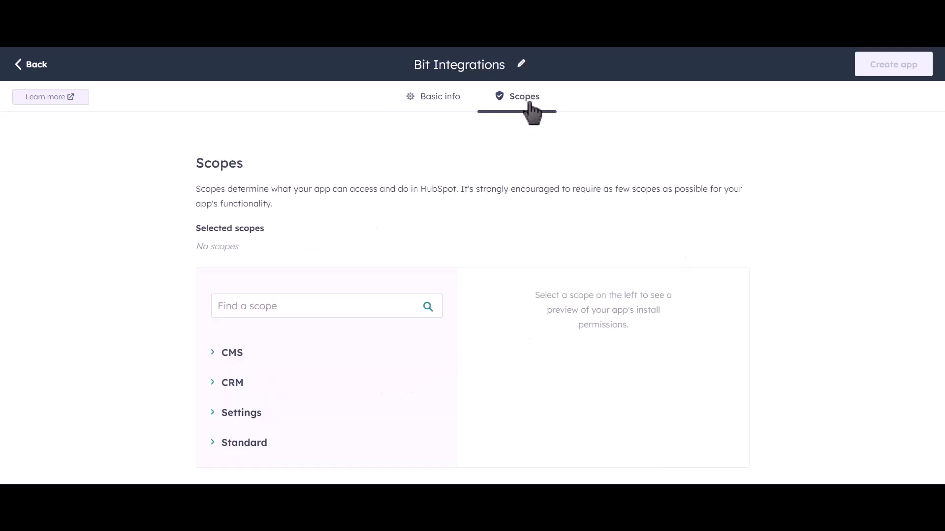
# Expand the CRM scopes and grant read access from crm.lists through crm.schemas.deals.
pyautogui.click(215, 385)
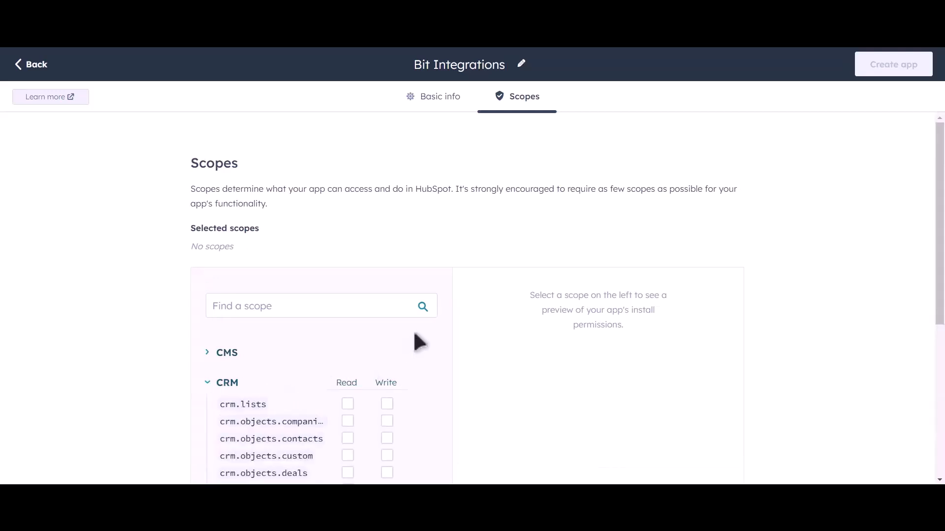
pyautogui.scroll(-4, 419, 340)
pyautogui.scroll(-2, 443, 276)
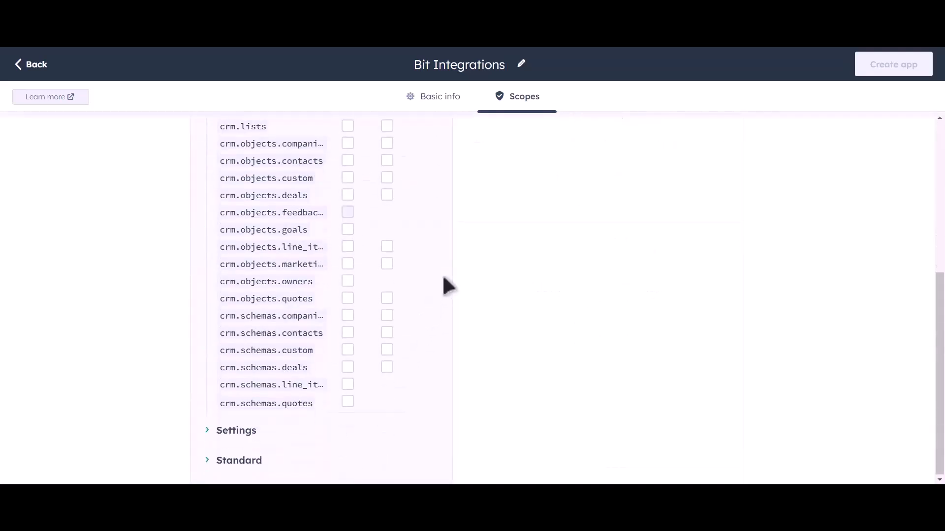
pyautogui.scroll(2, 424, 231)
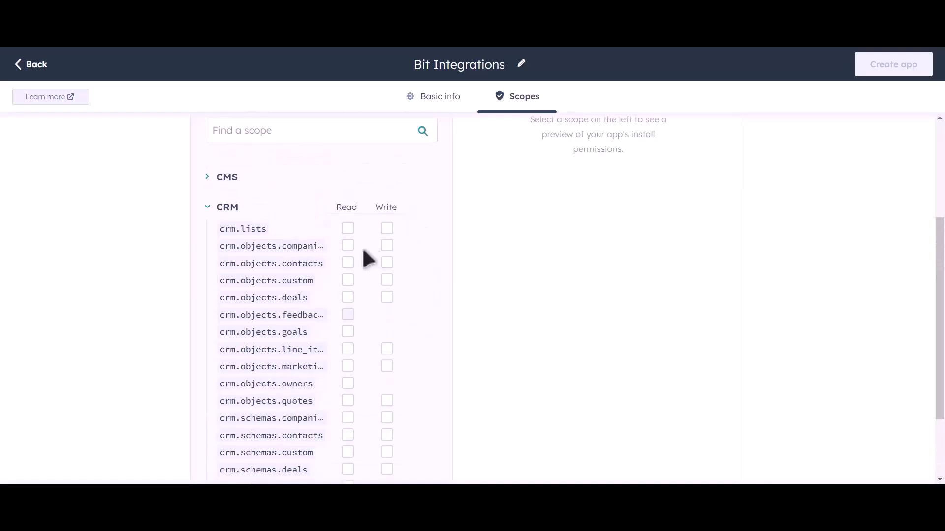
pyautogui.click(347, 228)
pyautogui.click(347, 245)
pyautogui.click(347, 264)
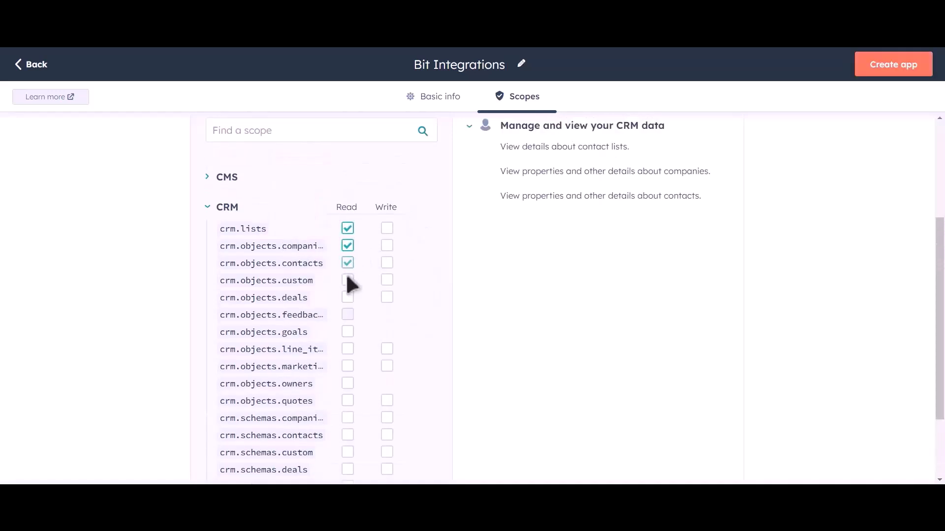
pyautogui.click(347, 279)
pyautogui.click(347, 297)
pyautogui.click(347, 331)
pyautogui.click(348, 349)
pyautogui.click(348, 365)
pyautogui.click(347, 382)
pyautogui.click(347, 400)
pyautogui.click(347, 417)
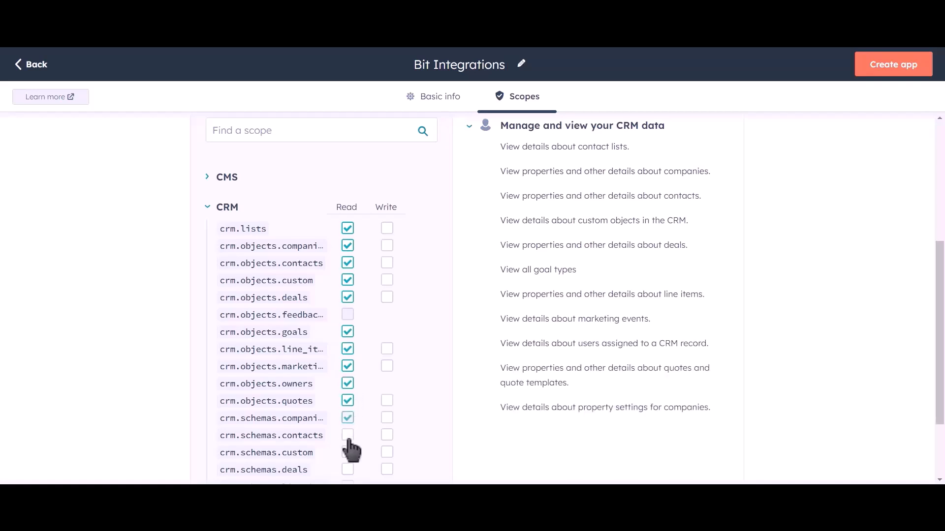
pyautogui.click(347, 434)
pyautogui.click(347, 452)
pyautogui.click(347, 469)
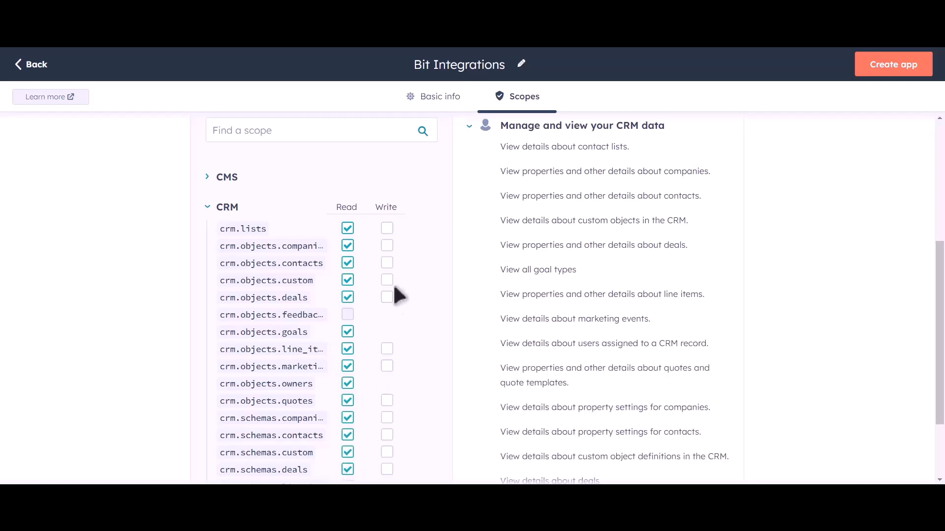
# Grant write access to the CRM lists, object and schema scopes, except goals and owners.
pyautogui.click(386, 228)
pyautogui.click(386, 245)
pyautogui.click(387, 262)
pyautogui.click(386, 280)
pyautogui.click(387, 296)
pyautogui.click(387, 348)
pyautogui.click(387, 365)
pyautogui.click(387, 400)
pyautogui.click(387, 417)
pyautogui.click(386, 435)
pyautogui.click(387, 451)
pyautogui.click(387, 469)
# Also grant read access to crm.schemas.line_items and crm.schemas.quotes.
pyautogui.scroll(-1, 413, 307)
pyautogui.scroll(-2, 410, 305)
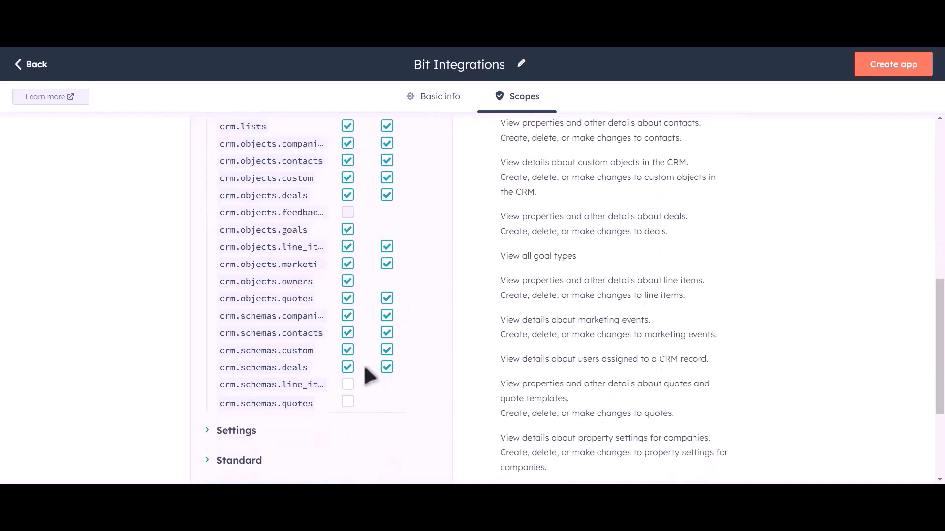
pyautogui.click(347, 384)
pyautogui.click(347, 402)
pyautogui.scroll(6, 441, 311)
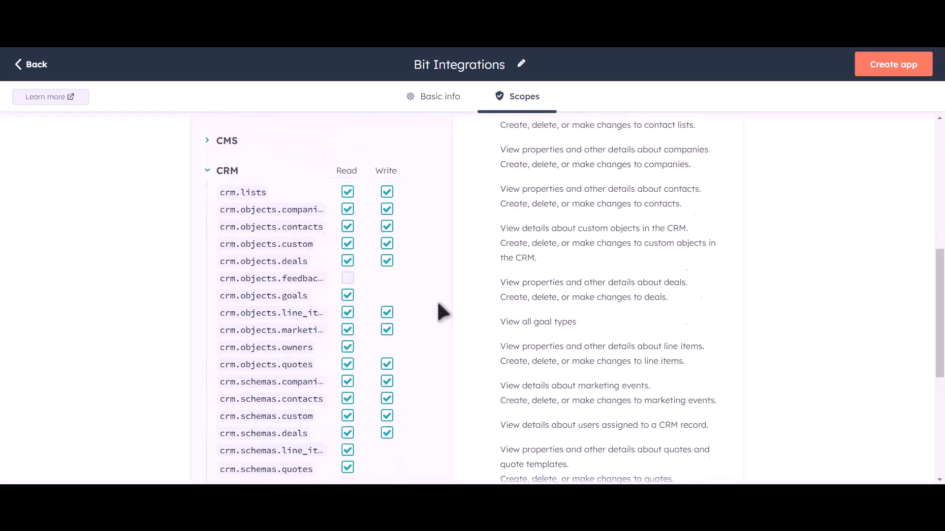
# Create the Bit Integrations private app, reveal its access token and copy it.
pyautogui.click(895, 74)
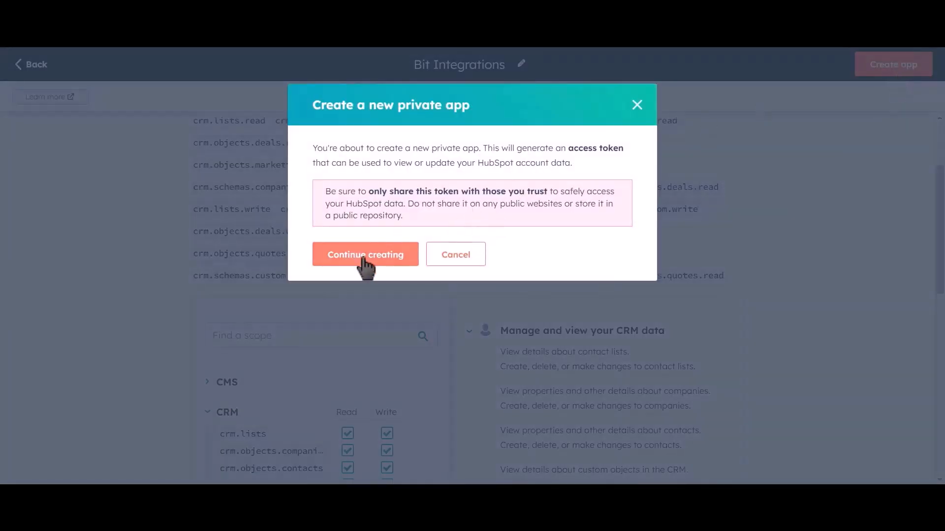
pyautogui.click(385, 263)
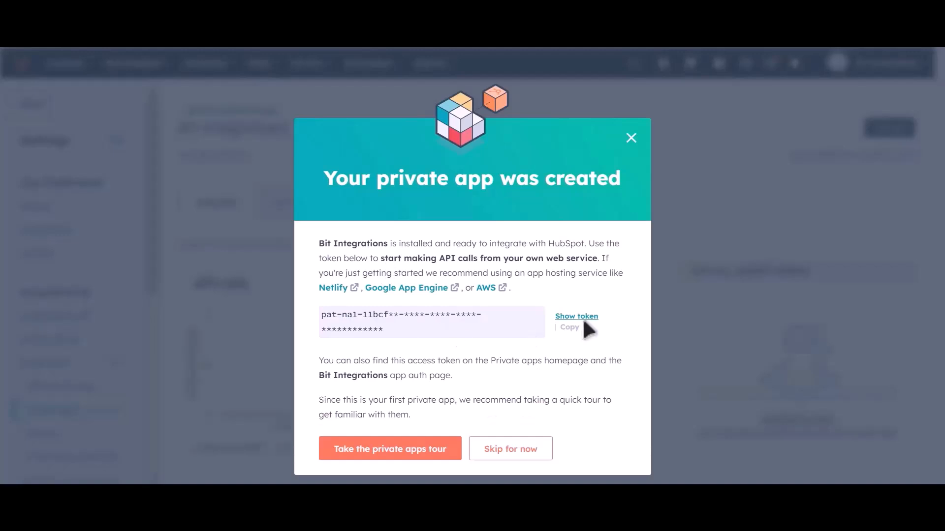
pyautogui.click(568, 327)
pyautogui.click(575, 317)
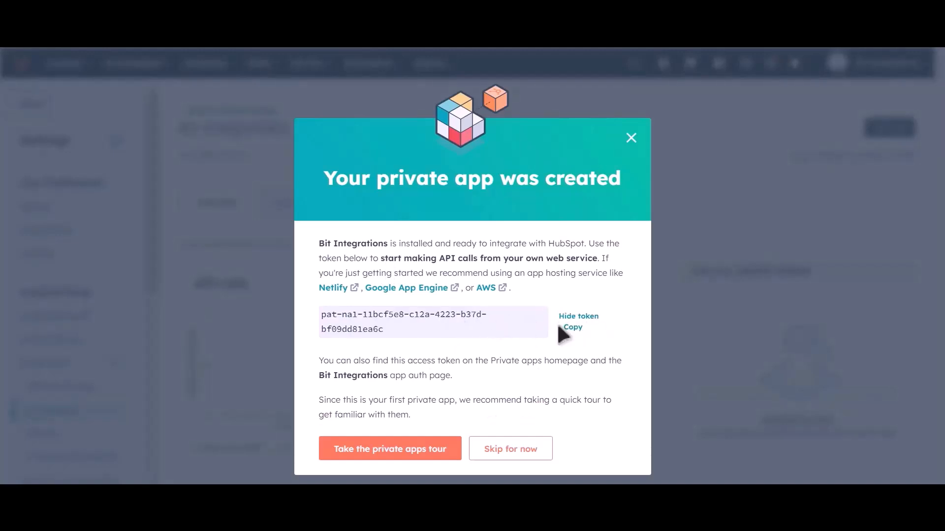
pyautogui.click(571, 329)
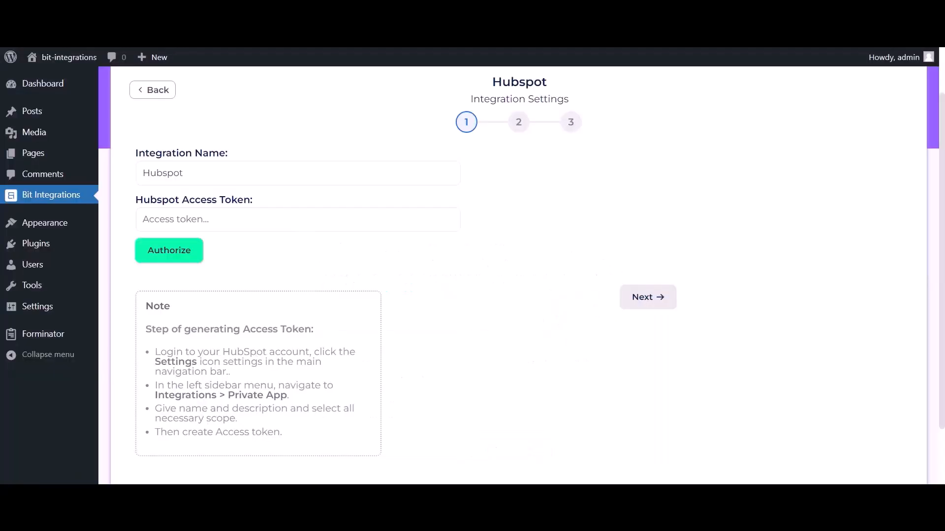
# Paste the HubSpot access token, authorize the connection, and continue to the action step.
pyautogui.click(256, 219)
pyautogui.hotkey('ctrl', 'v')
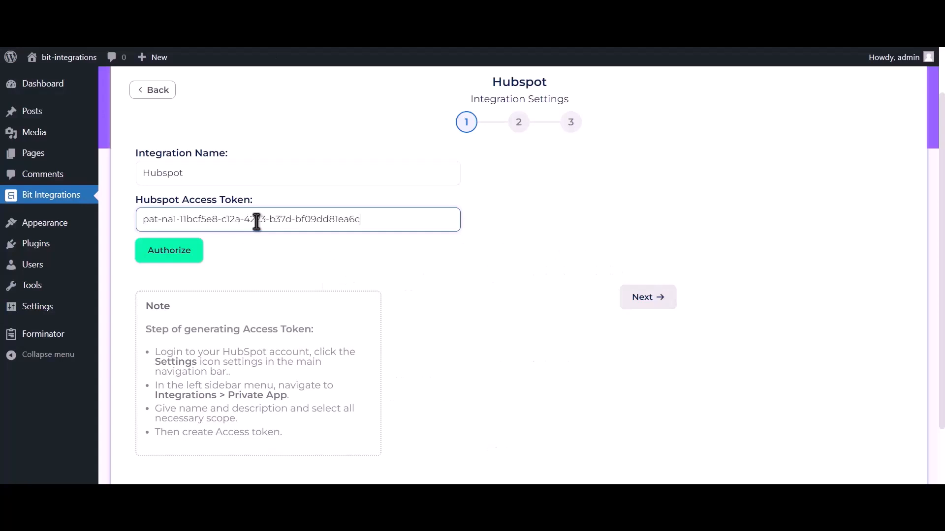
pyautogui.click(184, 260)
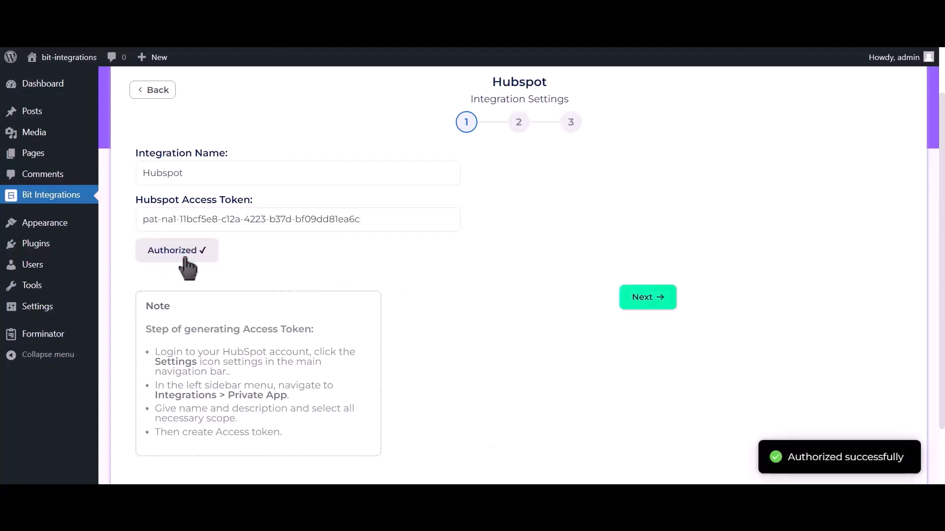
pyautogui.moveTo(786, 457); pyautogui.dragTo(913, 462)
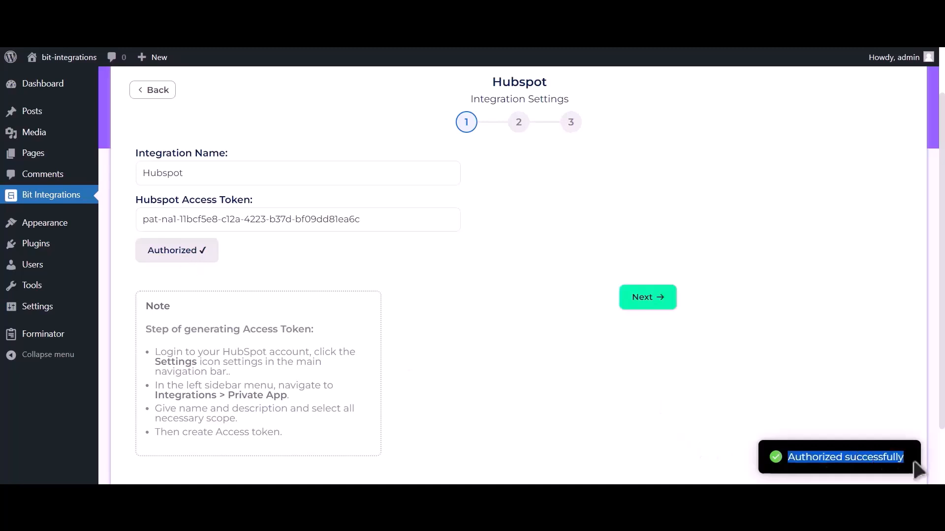
pyautogui.click(662, 313)
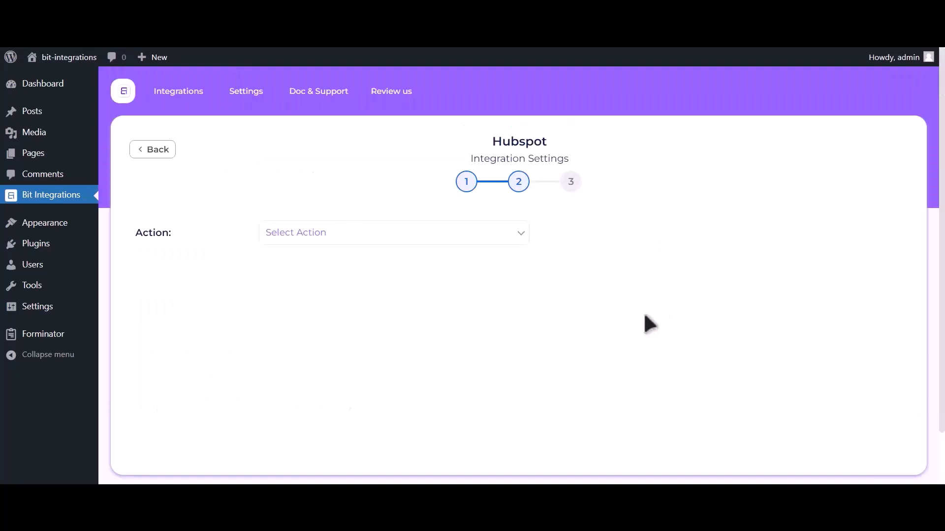
# Choose Create Contact and map Email Address-1 to Email and Name-1 to First Name.
pyautogui.click(474, 240)
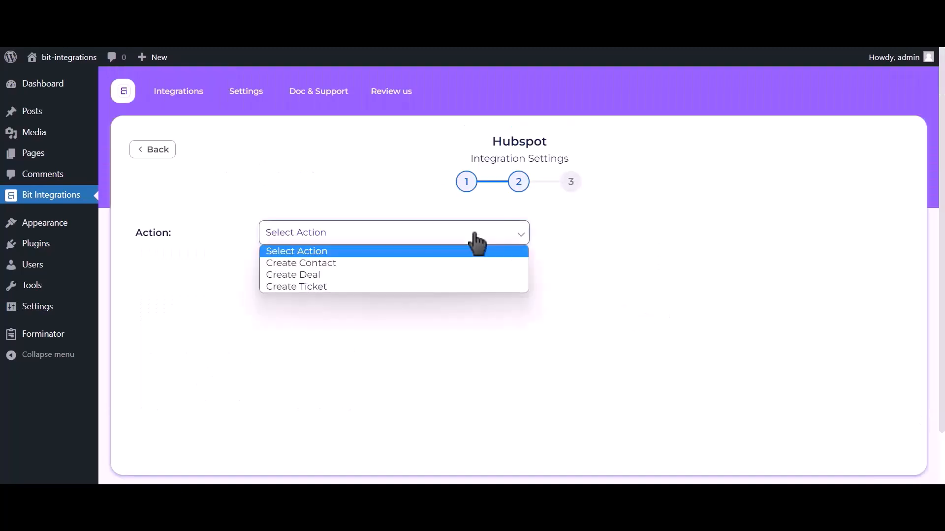
pyautogui.click(443, 263)
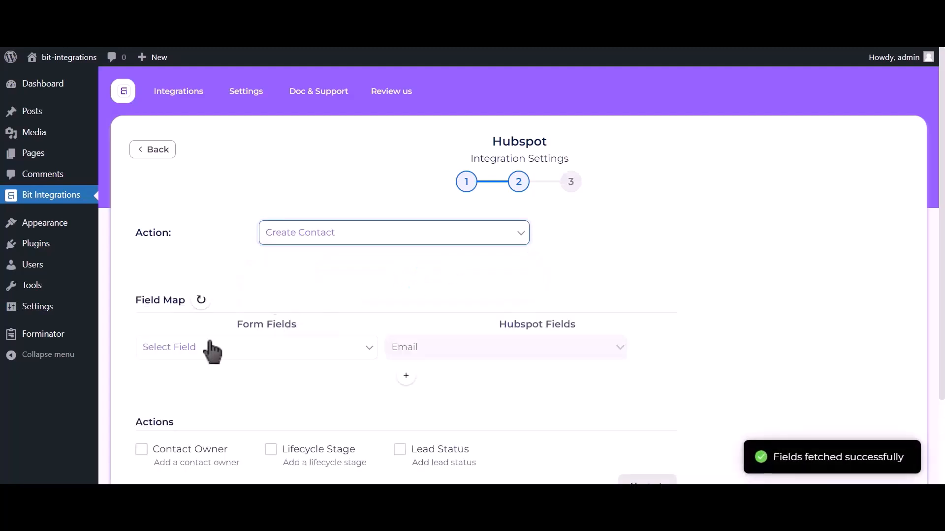
pyautogui.click(202, 348)
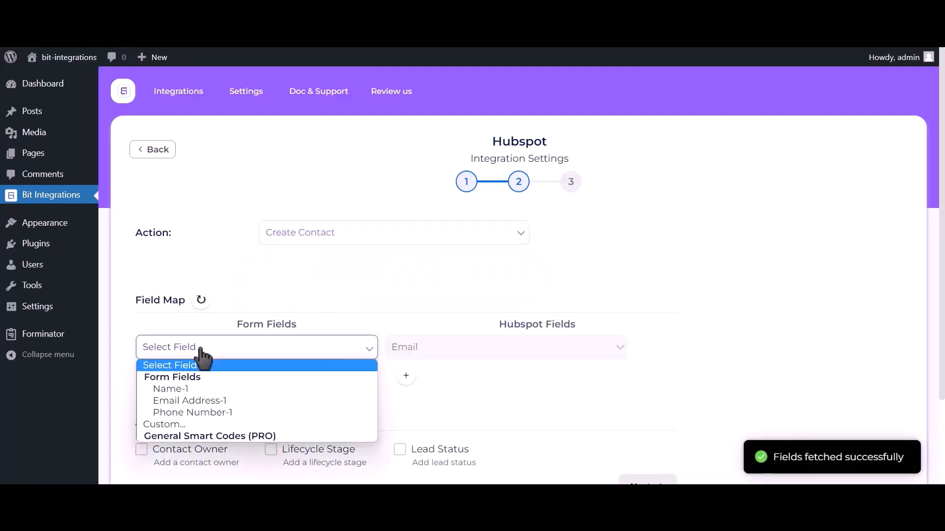
pyautogui.click(198, 400)
pyautogui.click(406, 377)
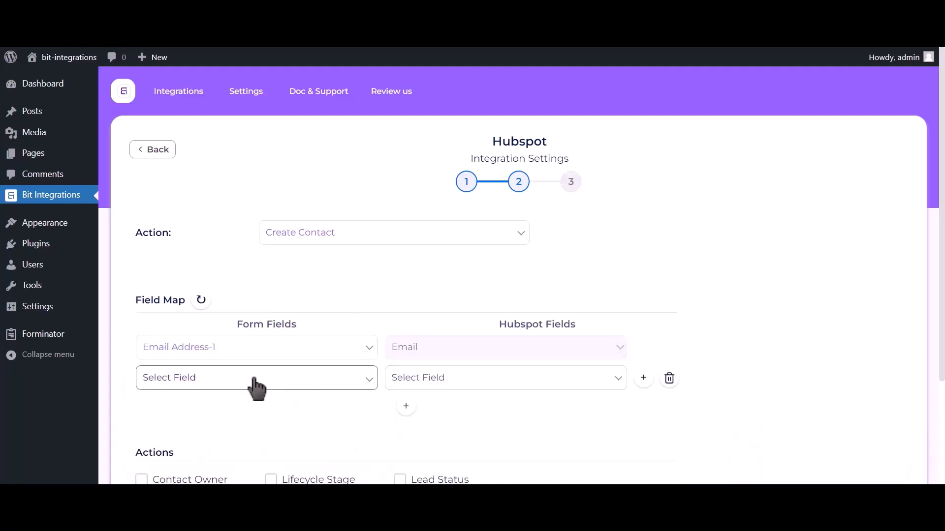
pyautogui.click(249, 383)
pyautogui.click(230, 419)
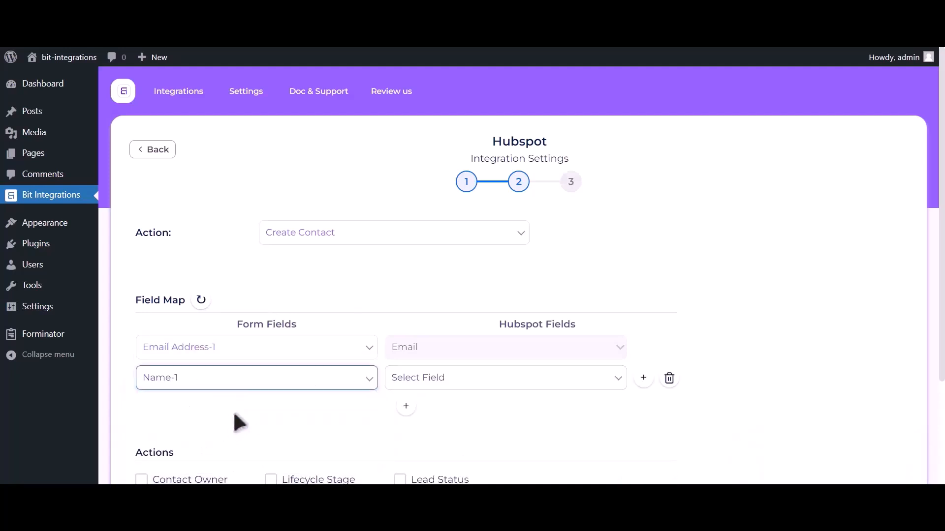
pyautogui.click(495, 381)
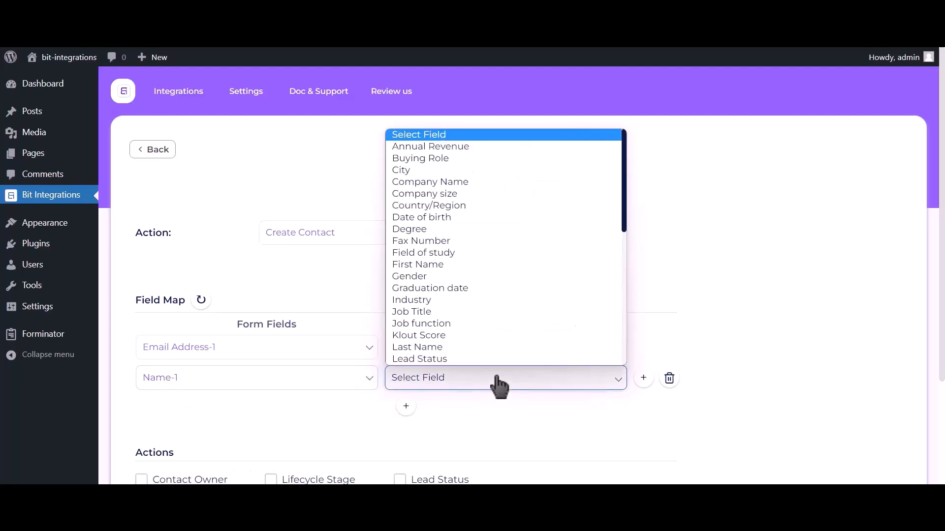
pyautogui.click(435, 265)
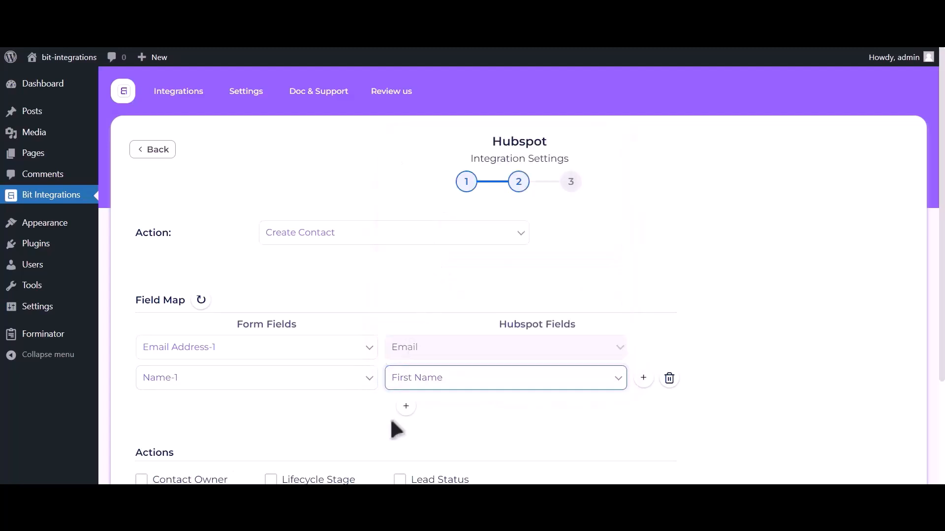
# Map Phone Number-1 to Phone Number and finish the field mapping.
pyautogui.click(406, 409)
pyautogui.click(249, 424)
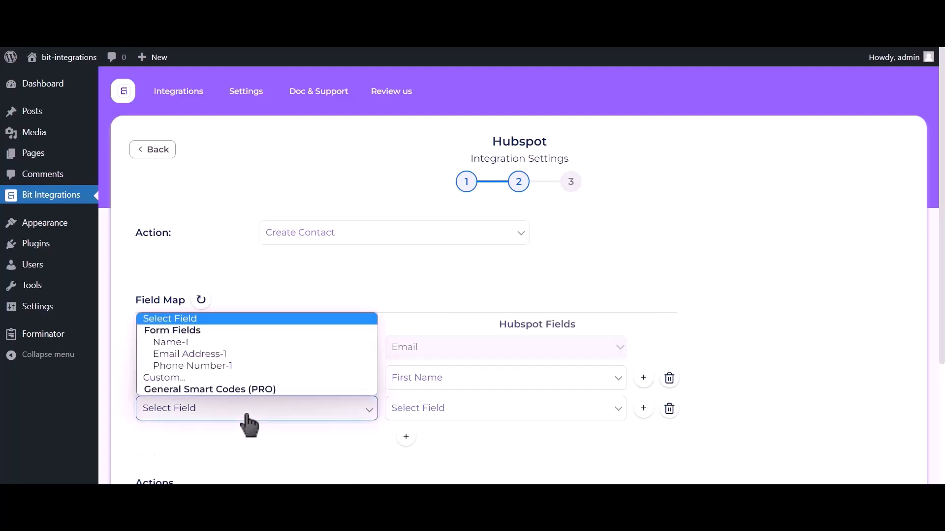
pyautogui.click(227, 365)
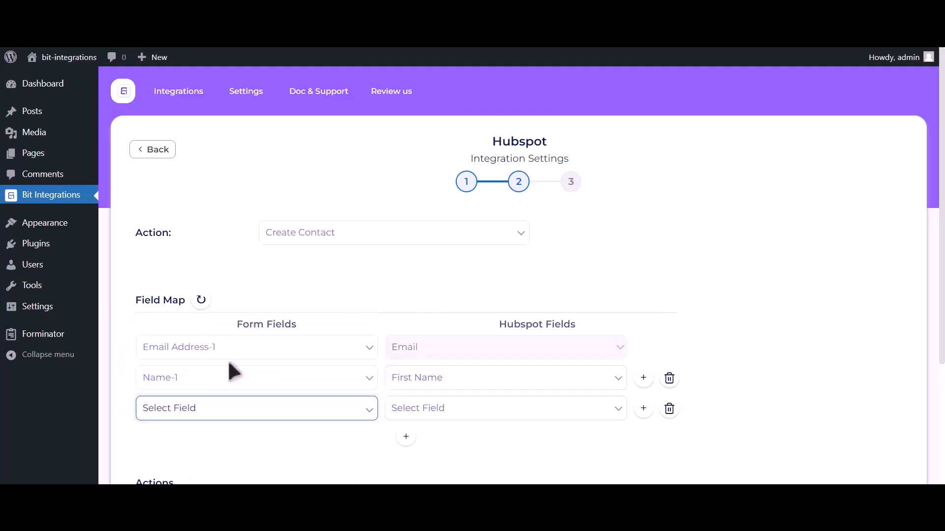
pyautogui.click(450, 415)
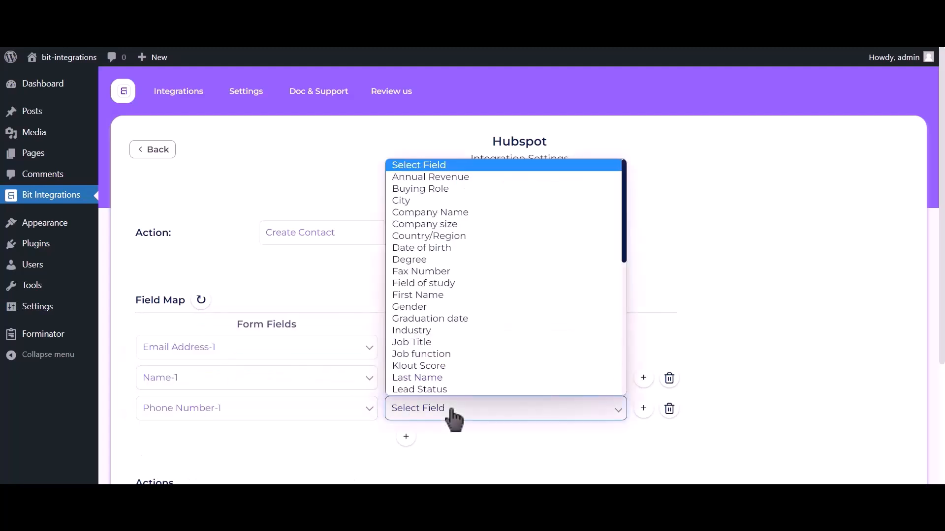
pyautogui.press('p')
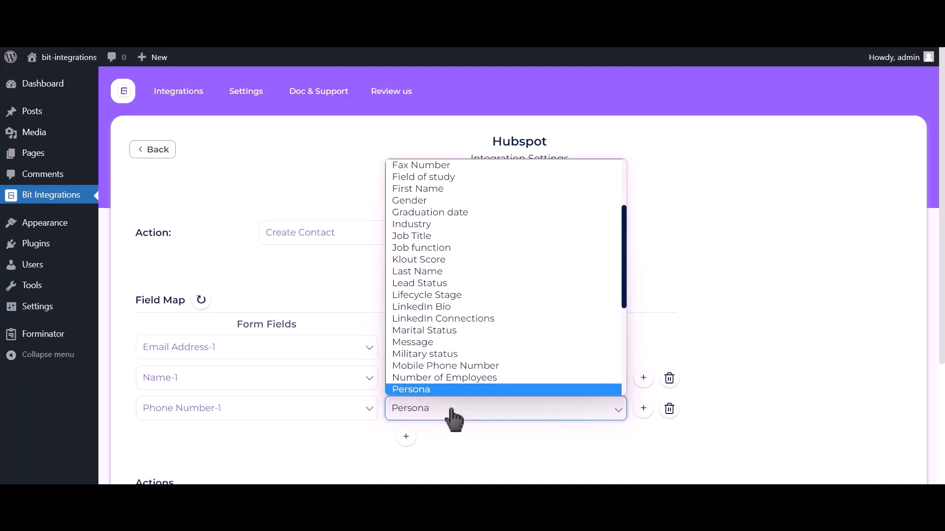
pyautogui.press('p')
pyautogui.click(447, 388)
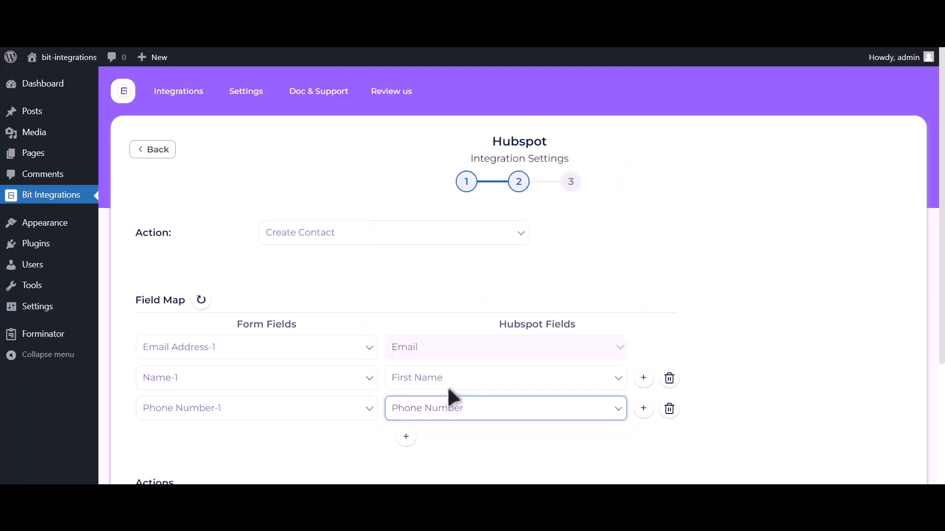
pyautogui.scroll(-3, 769, 186)
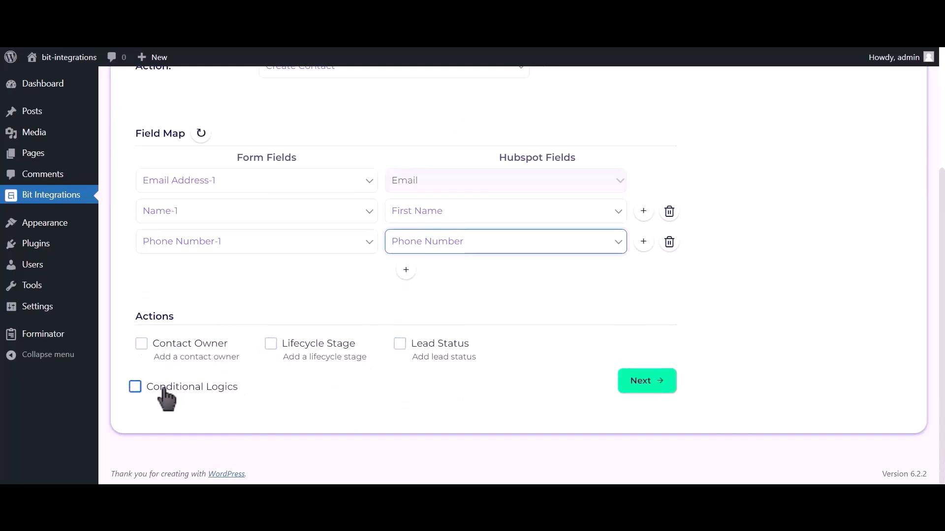
pyautogui.click(648, 381)
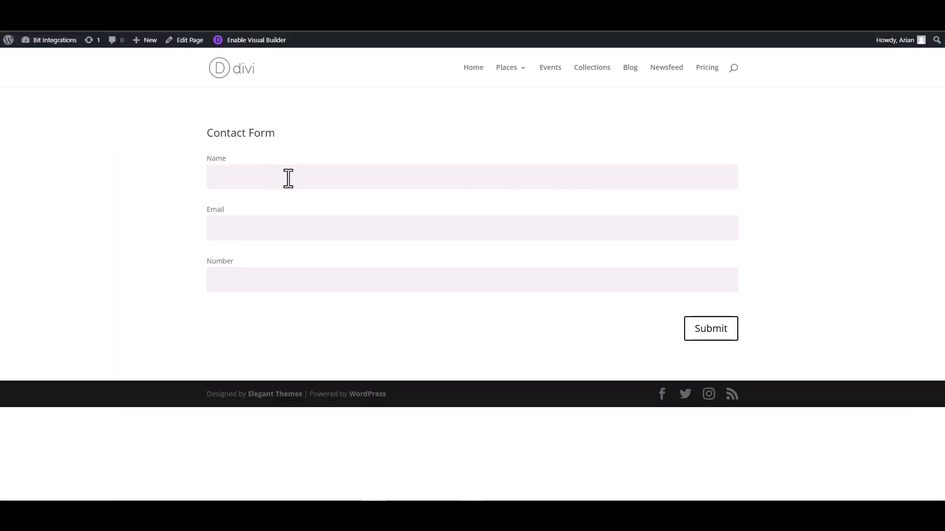
# Submit the Divi contact form with name 'Bit Integrations', a test e-mail address and a phone number.
pyautogui.click(288, 178)
pyautogui.write('Bit Integrations')
pyautogui.click(695, 224)
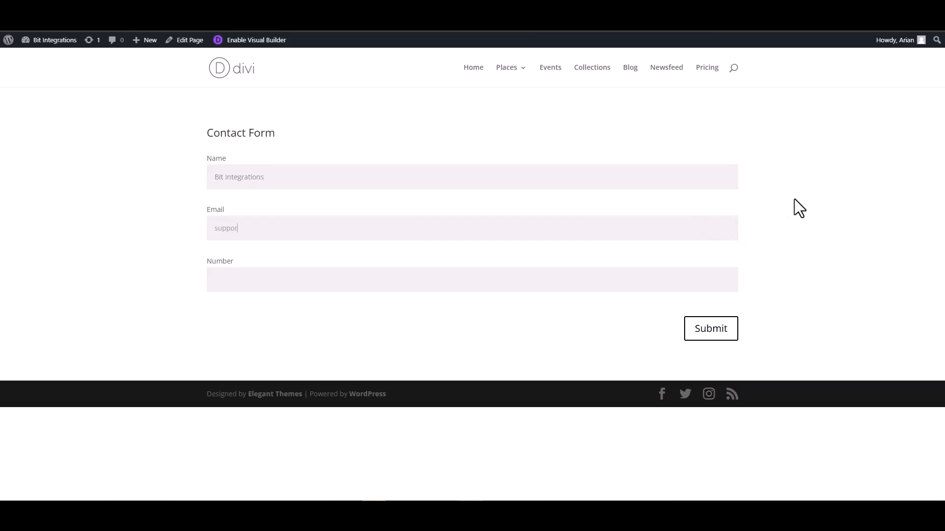
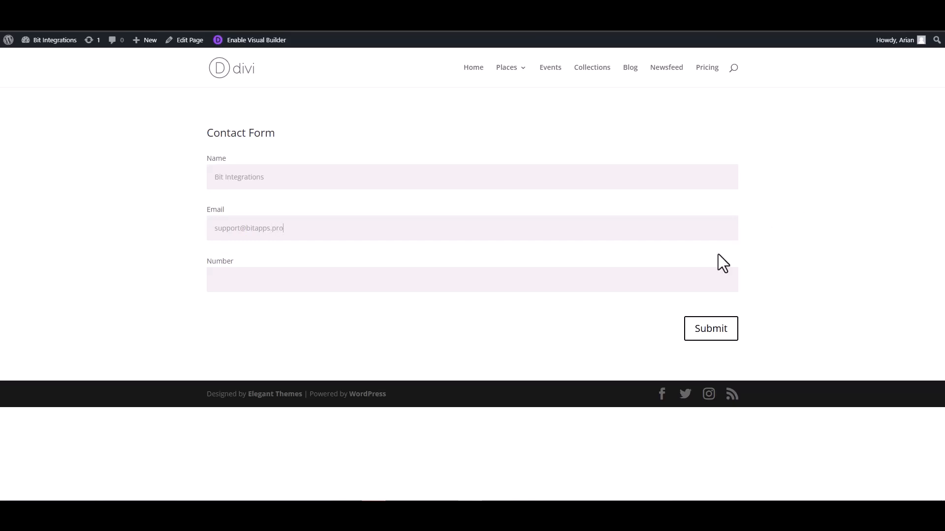
pyautogui.click(738, 272)
pyautogui.write('444555666')
pyautogui.click(711, 328)
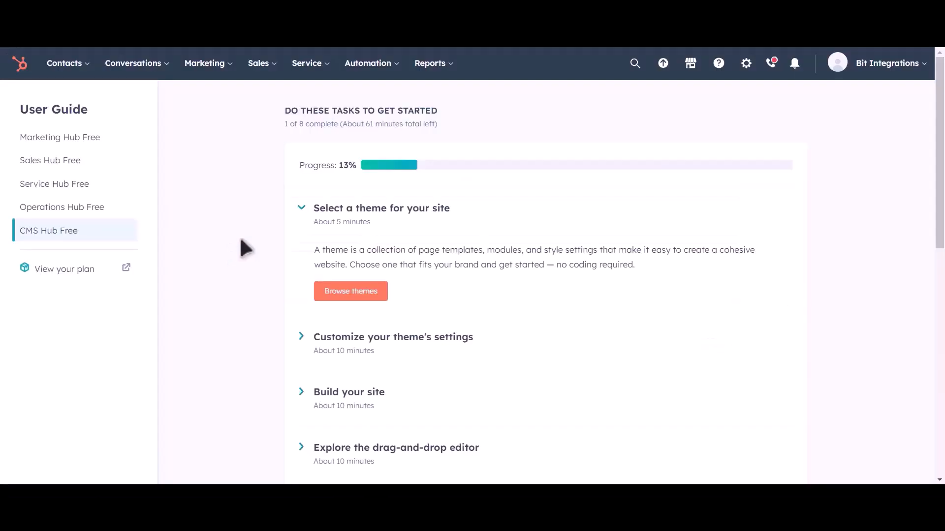
# In HubSpot Contacts, preview the new 'Bit Integrations' contact record.
pyautogui.click(67, 63)
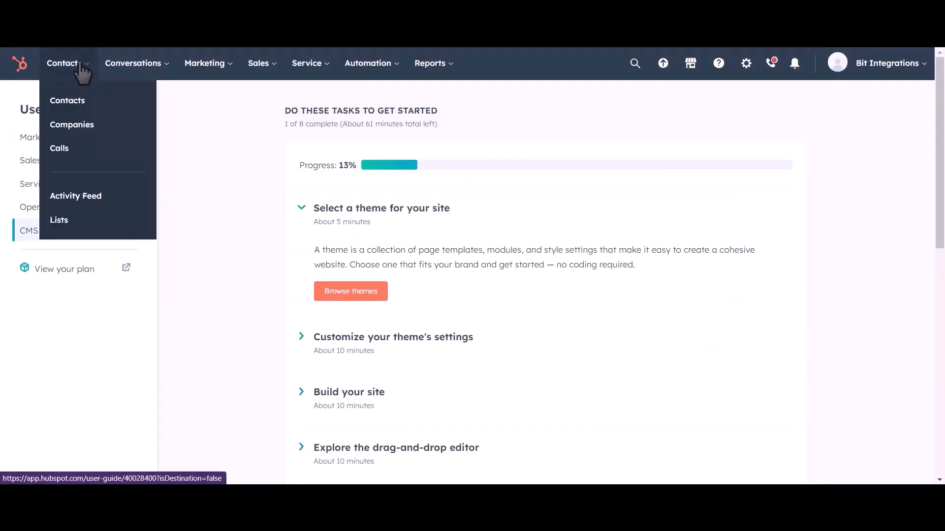
pyautogui.click(75, 104)
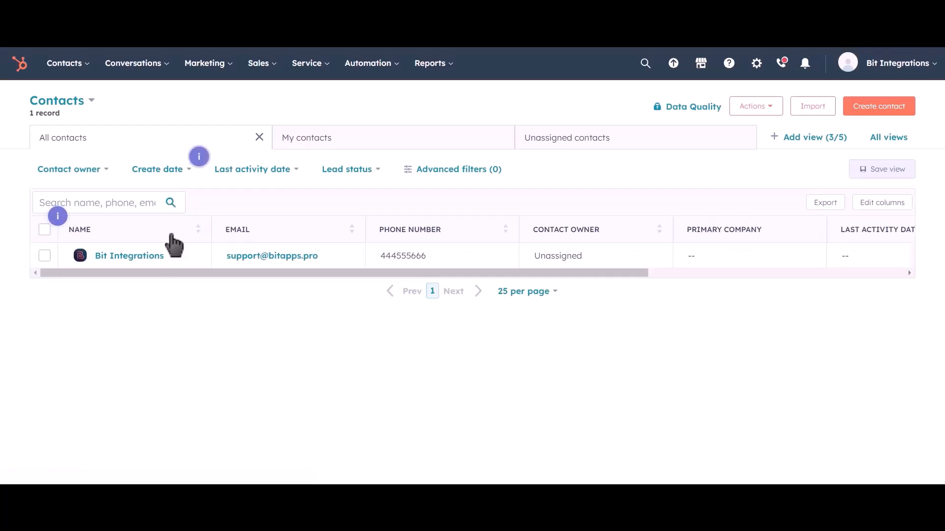
pyautogui.click(178, 260)
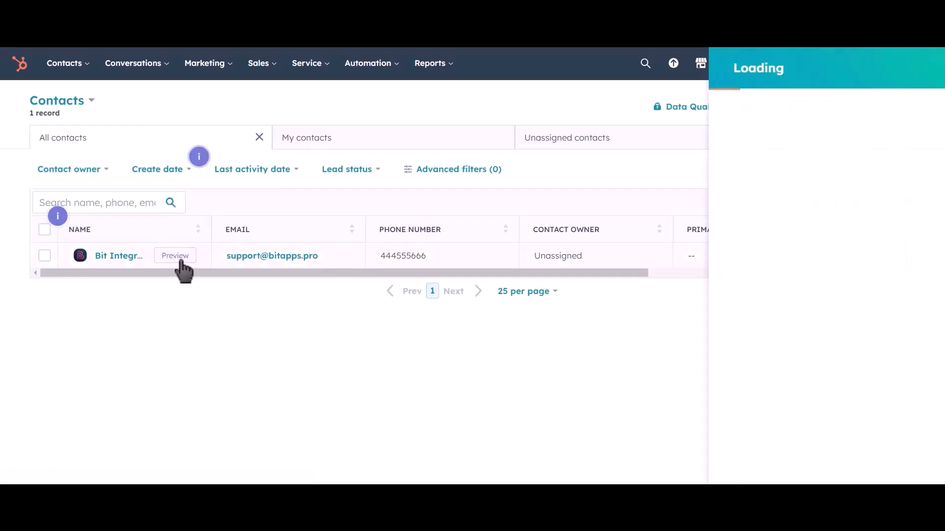